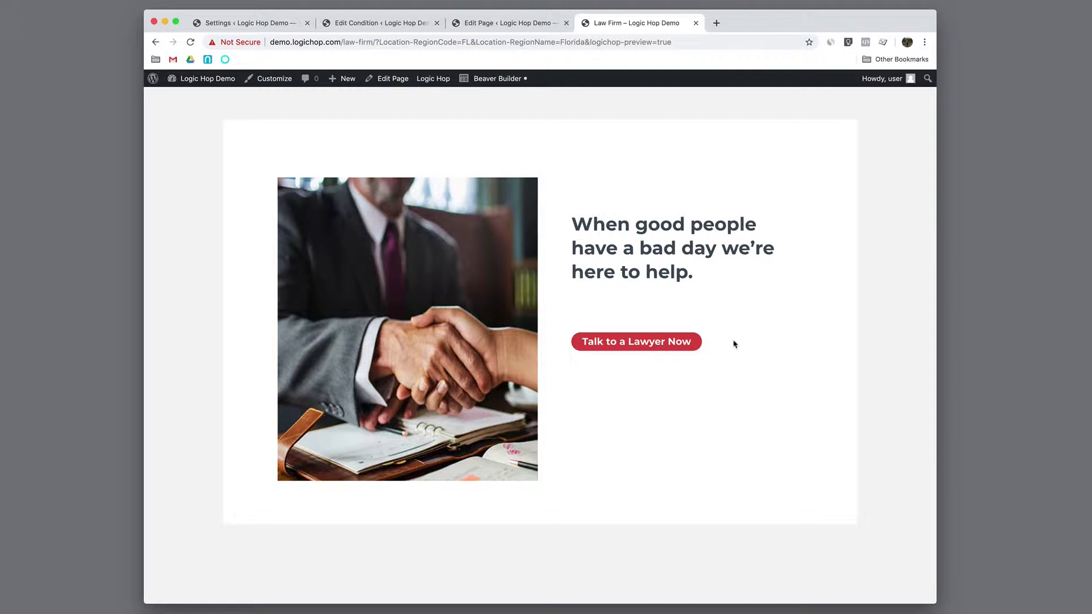
Step: Wrap the "Talk to a Lawyer Now" link in the Law Firm page in IF / ELSE logic using the State is New York or Florida condition
left_click(371, 24)
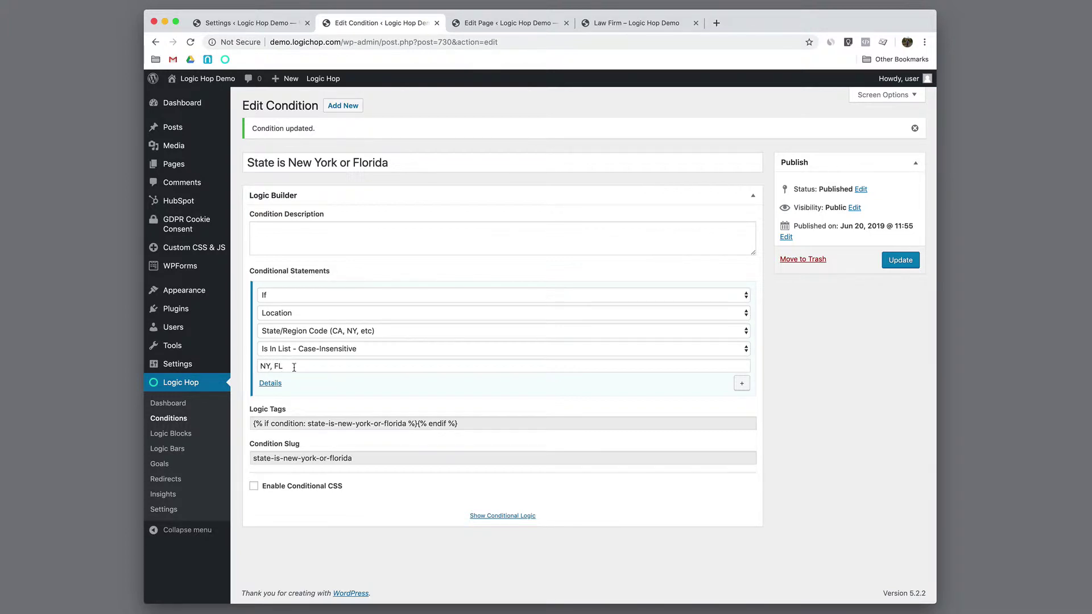
left_click(528, 28)
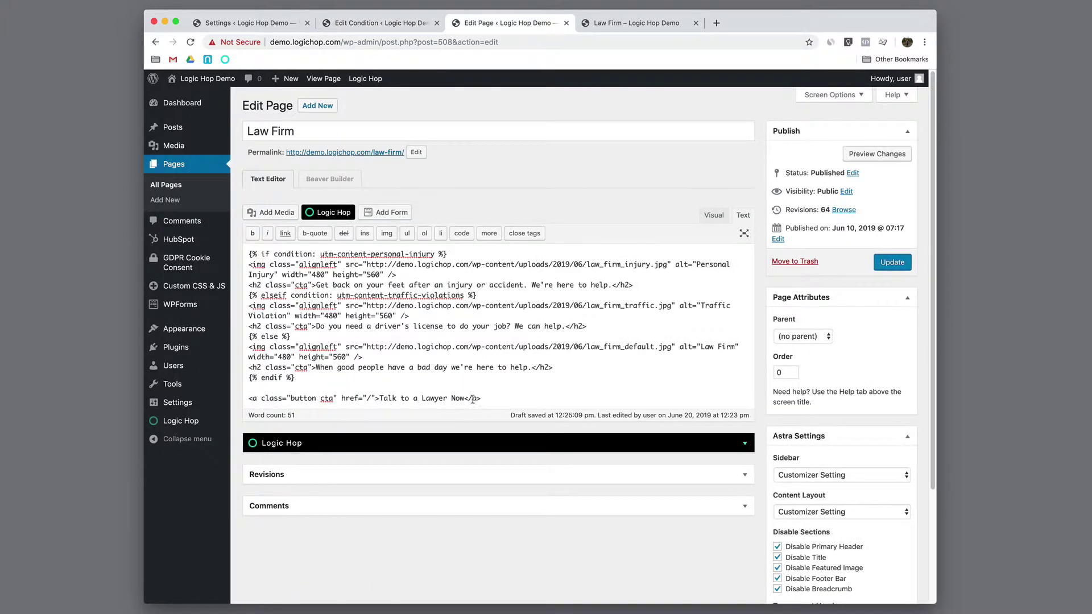
triple_click(489, 399)
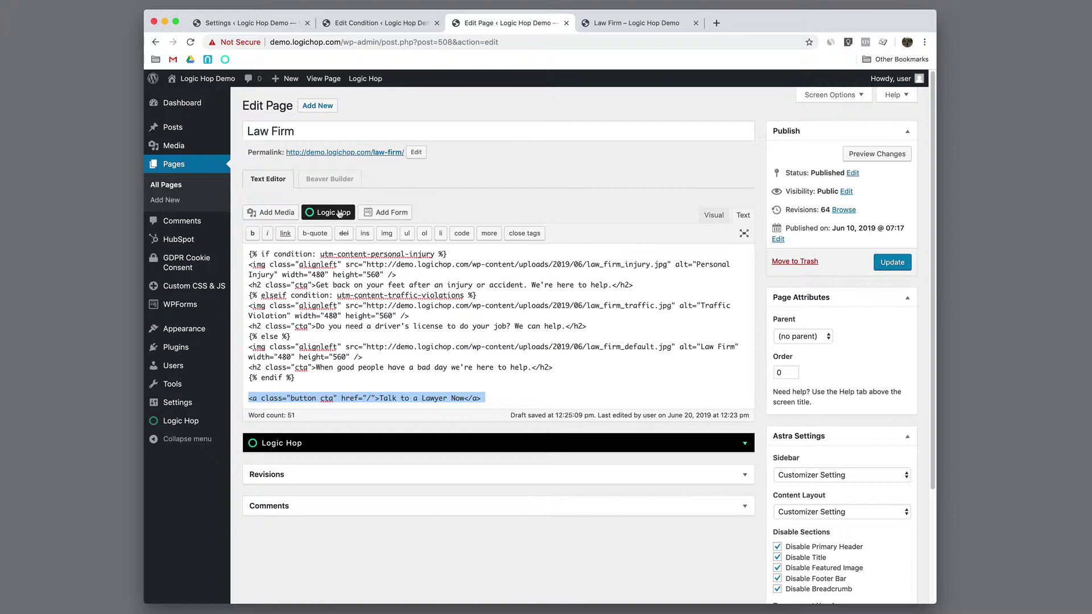
left_click(340, 213)
left_click(480, 288)
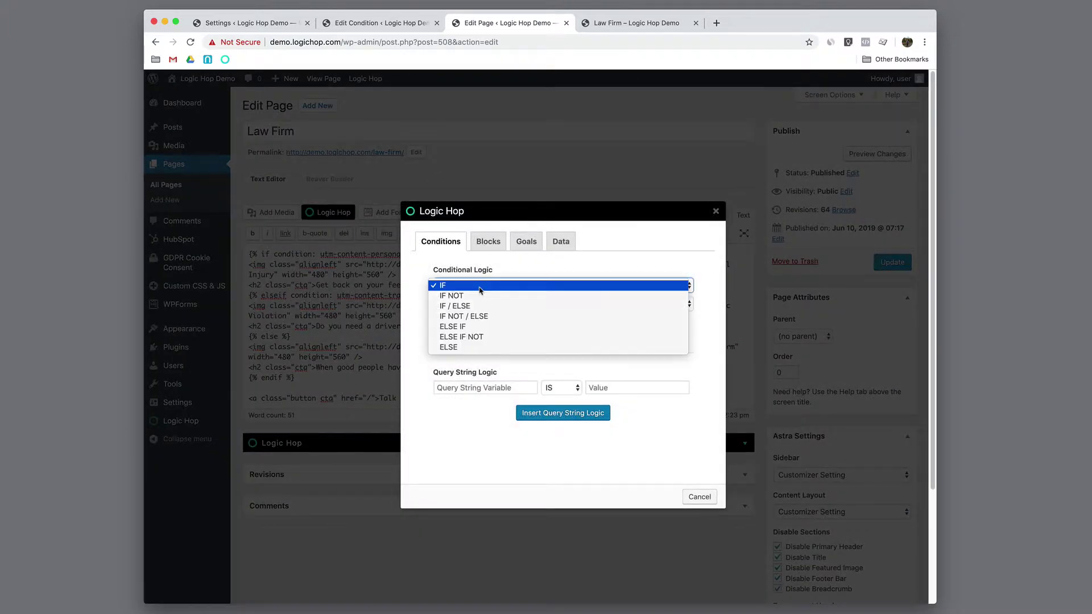
left_click(462, 307)
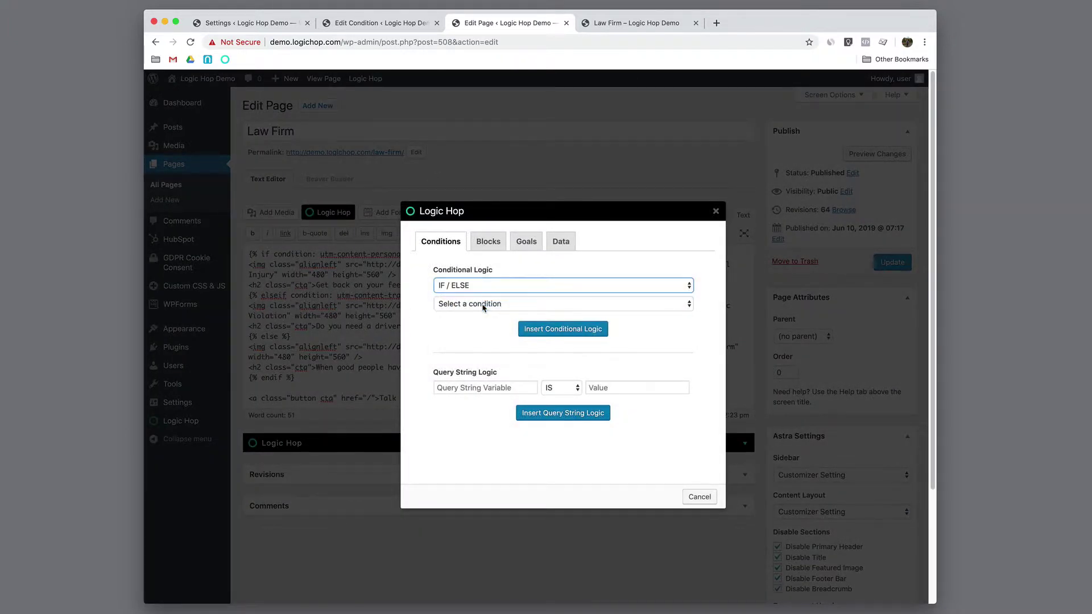
left_click(485, 308)
left_click(482, 314)
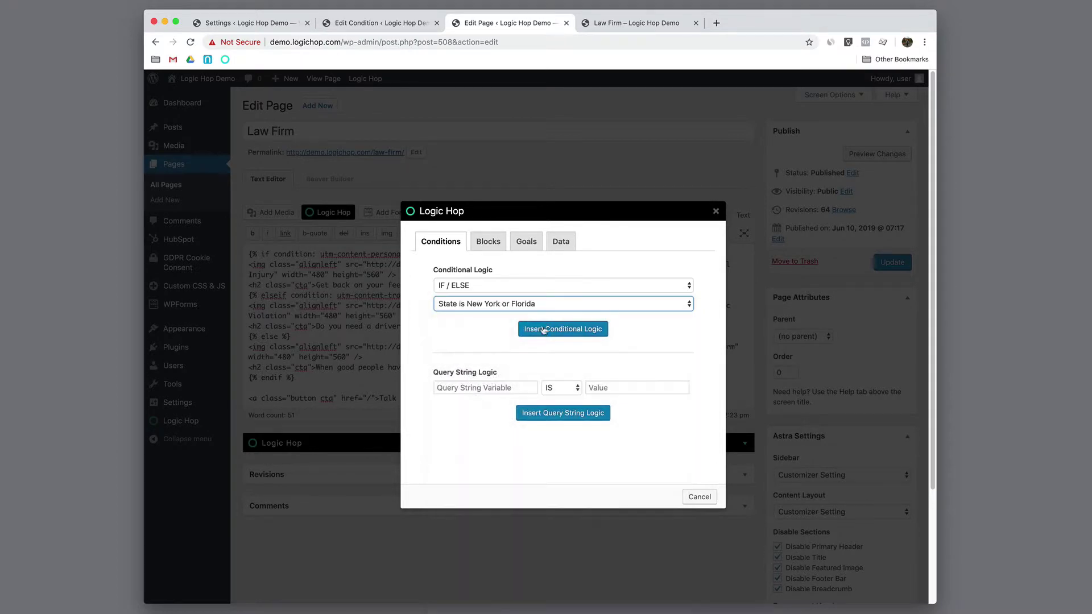
left_click(555, 330)
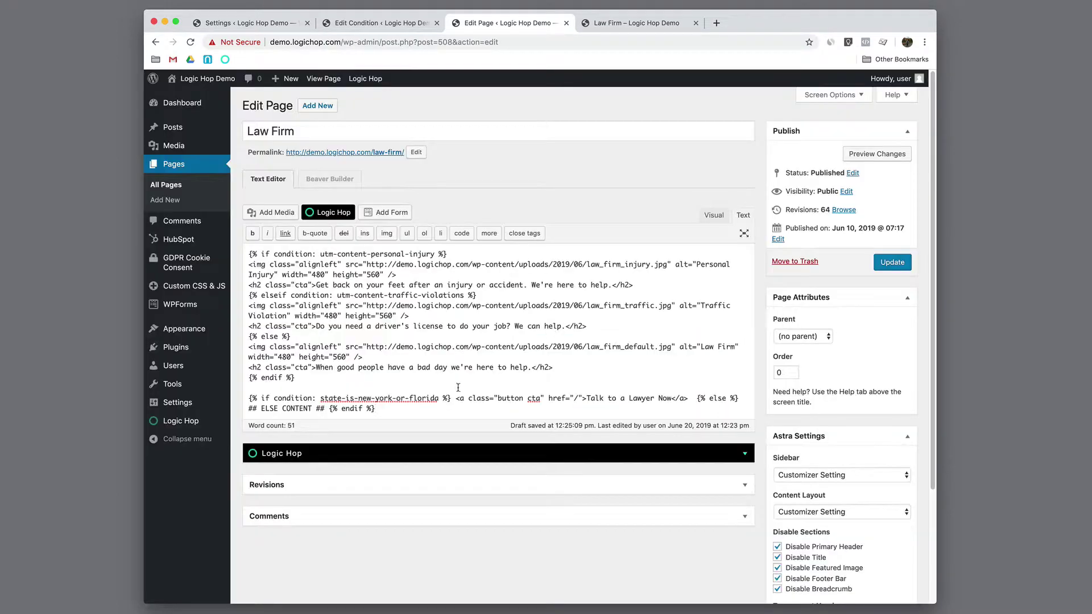
Step: Put the link, the else tag, the ## ELSE CONTENT ## placeholder and the endif tag of the new block on separate lines
left_click(457, 398)
key("Return")
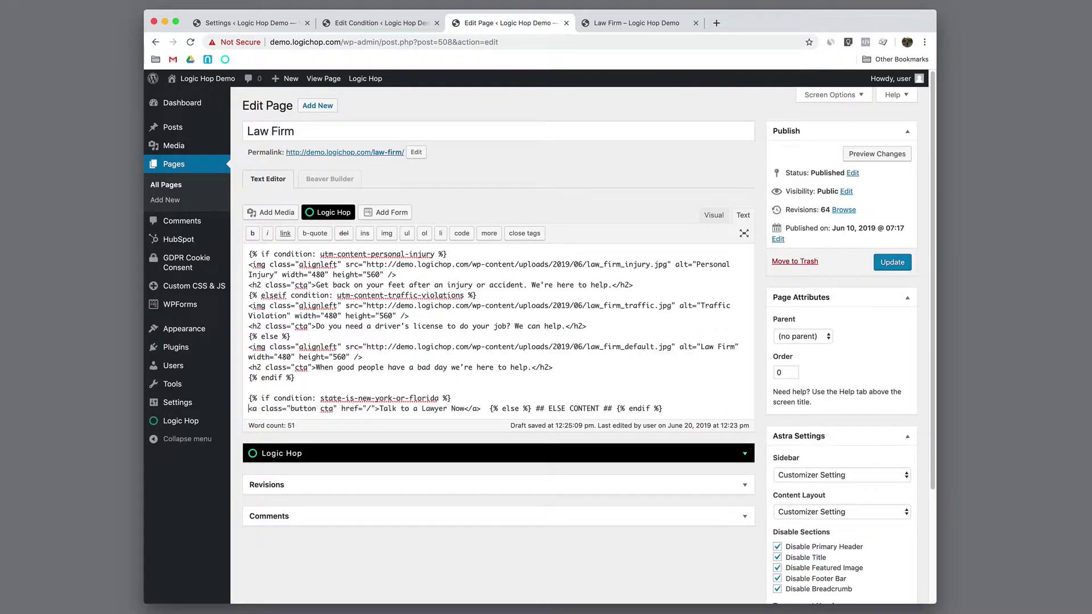
left_click(491, 408)
key("Return")
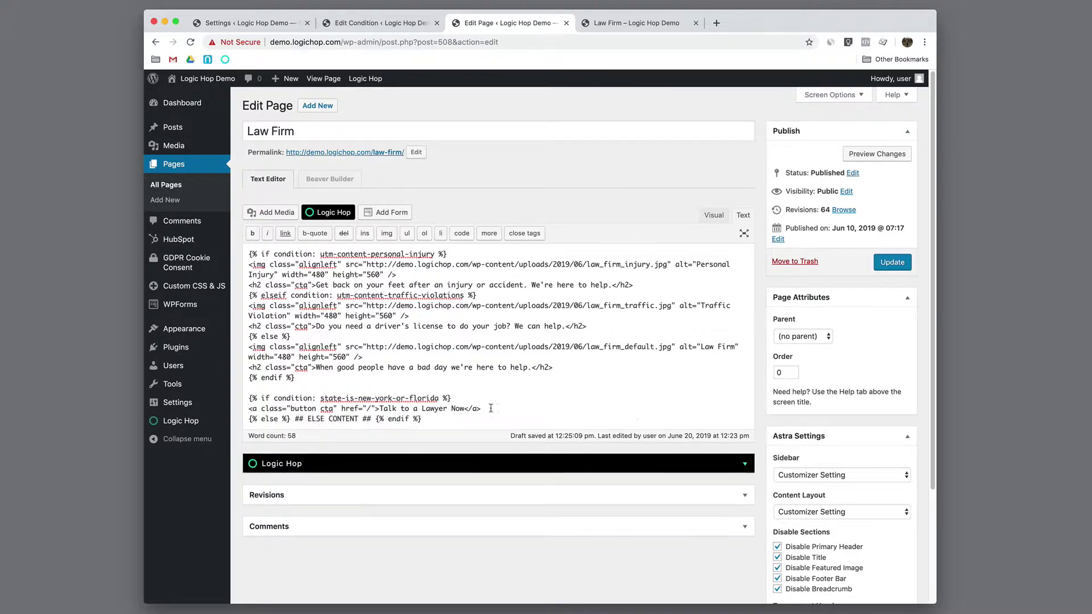
left_click(376, 419)
key("Return")
left_click(296, 418)
key("Return")
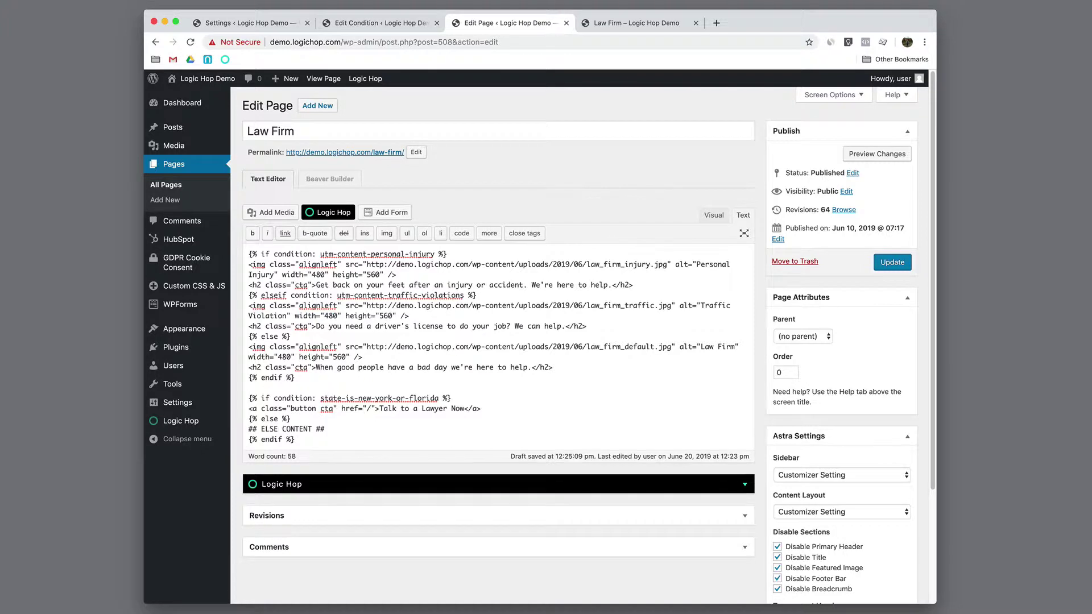
Step: Indent the "Talk to a Lawyer Now" link and replace the ## ELSE CONTENT ## placeholder with a copy of it
left_click(247, 409)
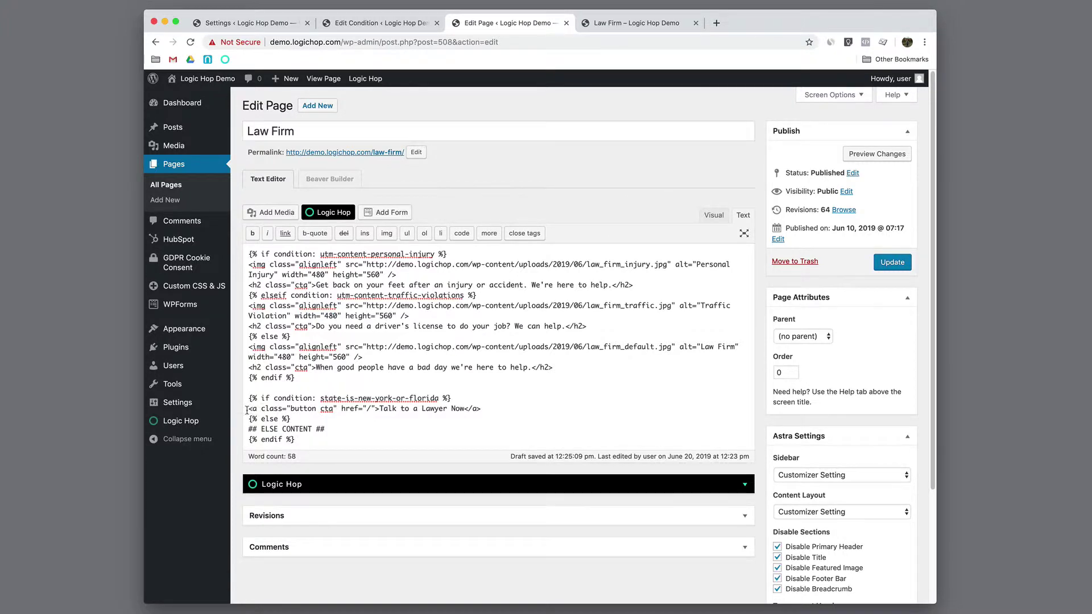
left_click(495, 406, "shift")
key("super+c")
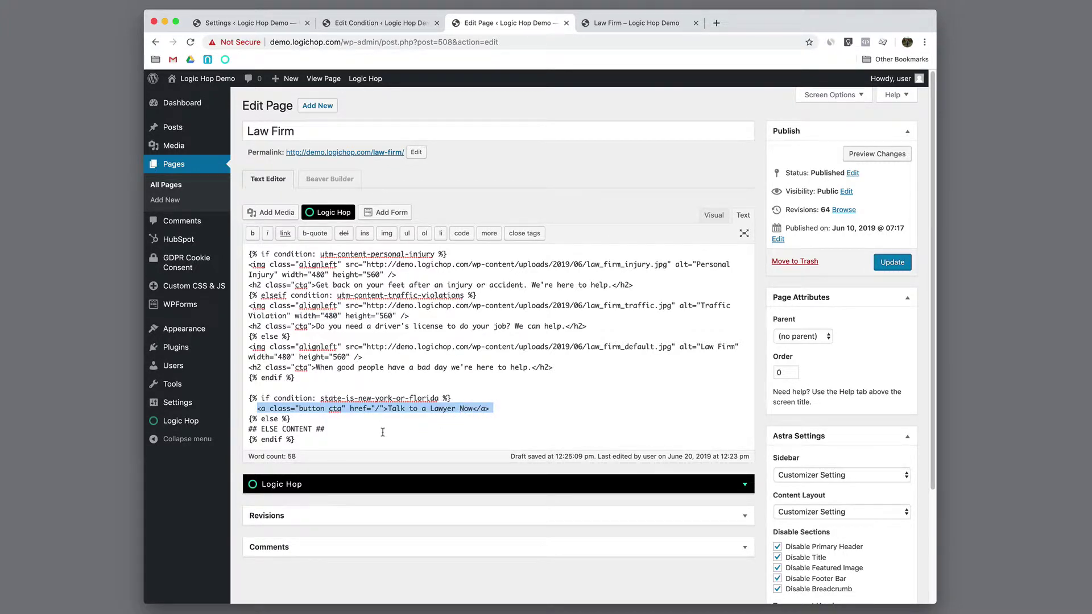
left_click_drag(386, 430, 249, 426)
key("super+v")
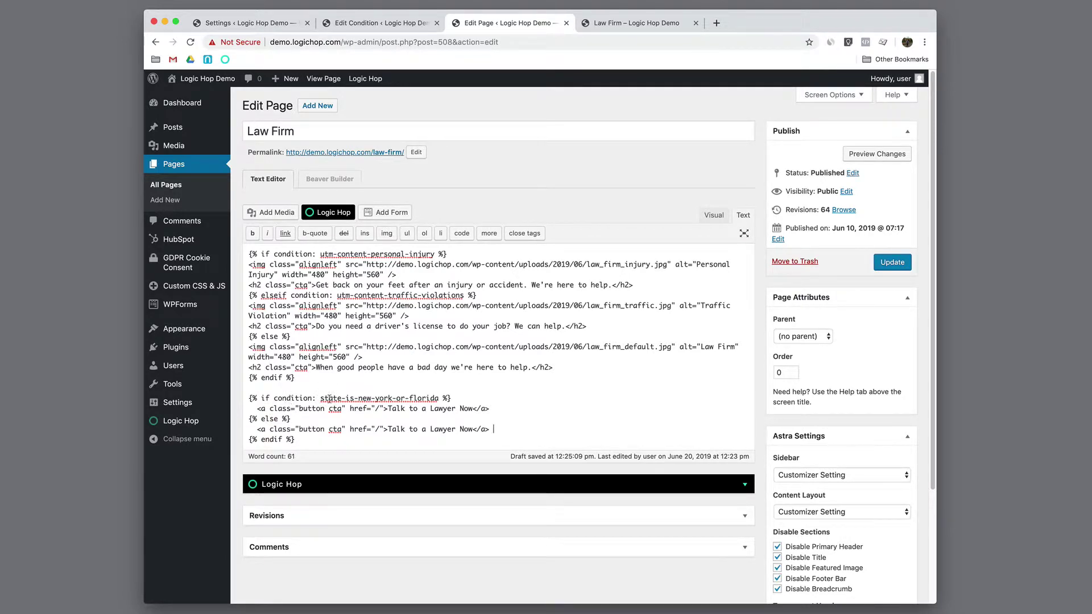
Step: Add "in" and the Location.RegionName variable before "Now" in the link text of the New York or Florida branch
left_click(460, 409)
type("in")
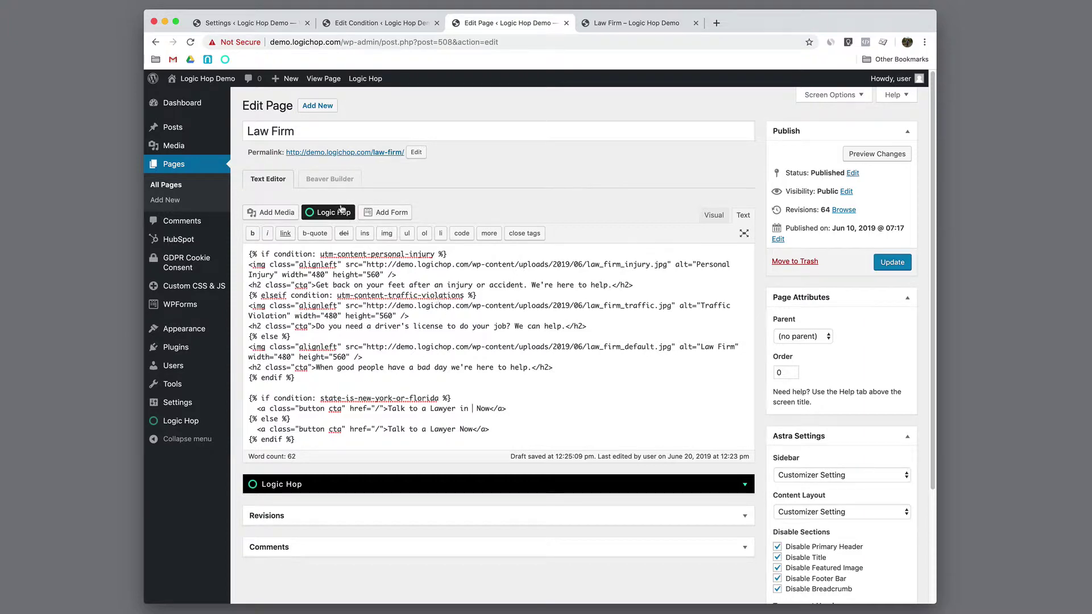
left_click(339, 214)
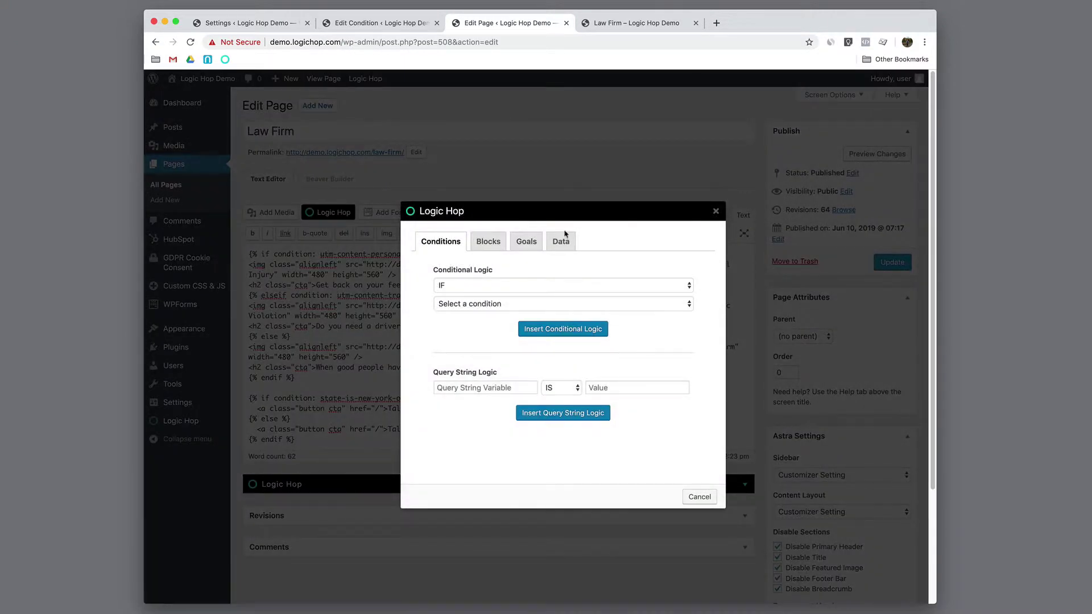
left_click(563, 241)
left_click(684, 289)
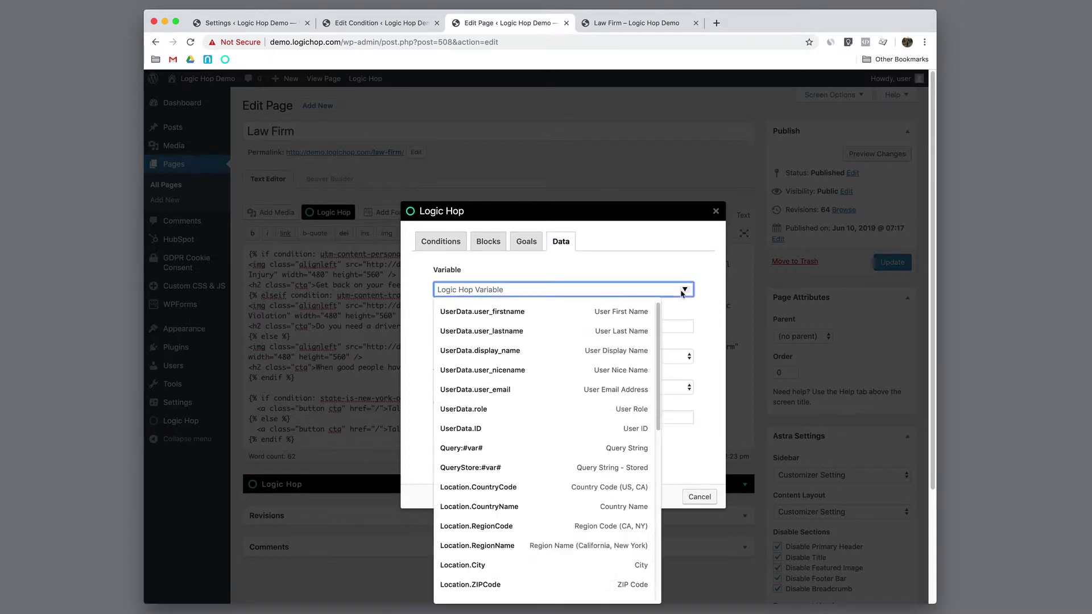
scroll(580, 406, "down", 1)
scroll(579, 406, "down", 2)
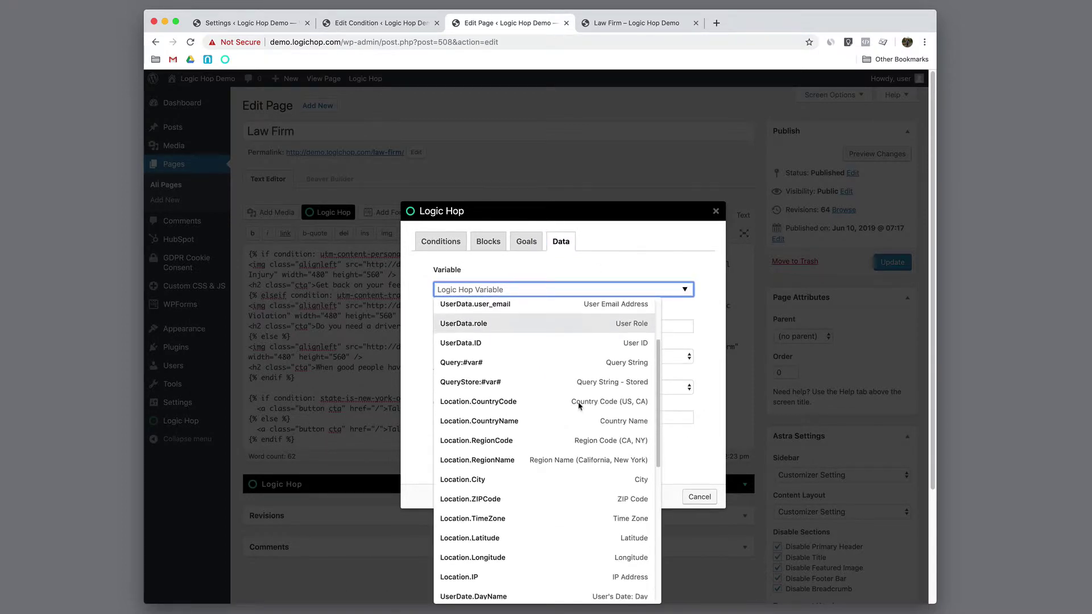
left_click(529, 456)
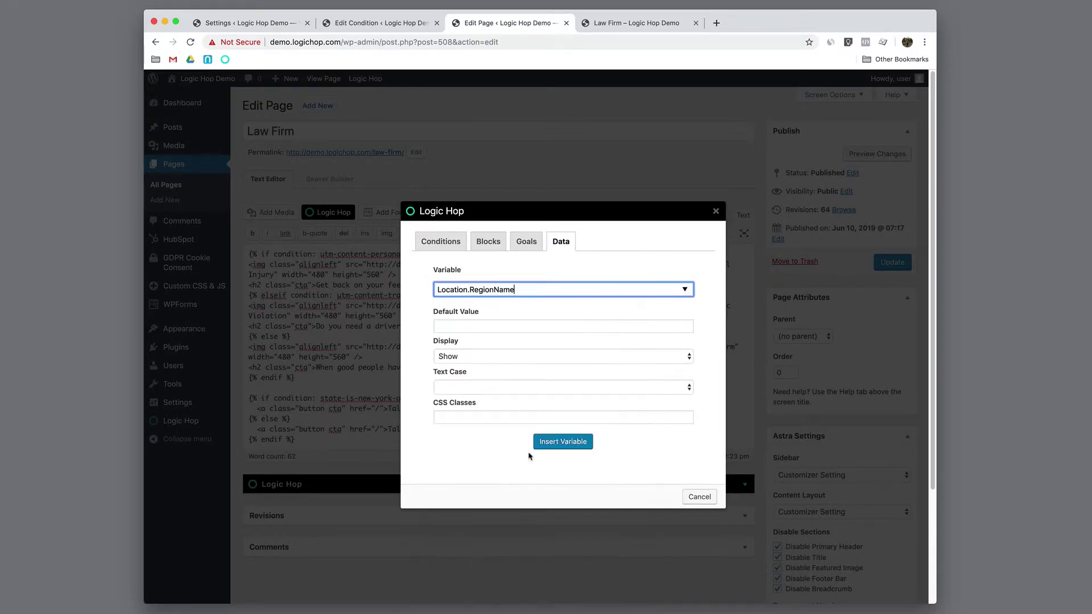
left_click(574, 443)
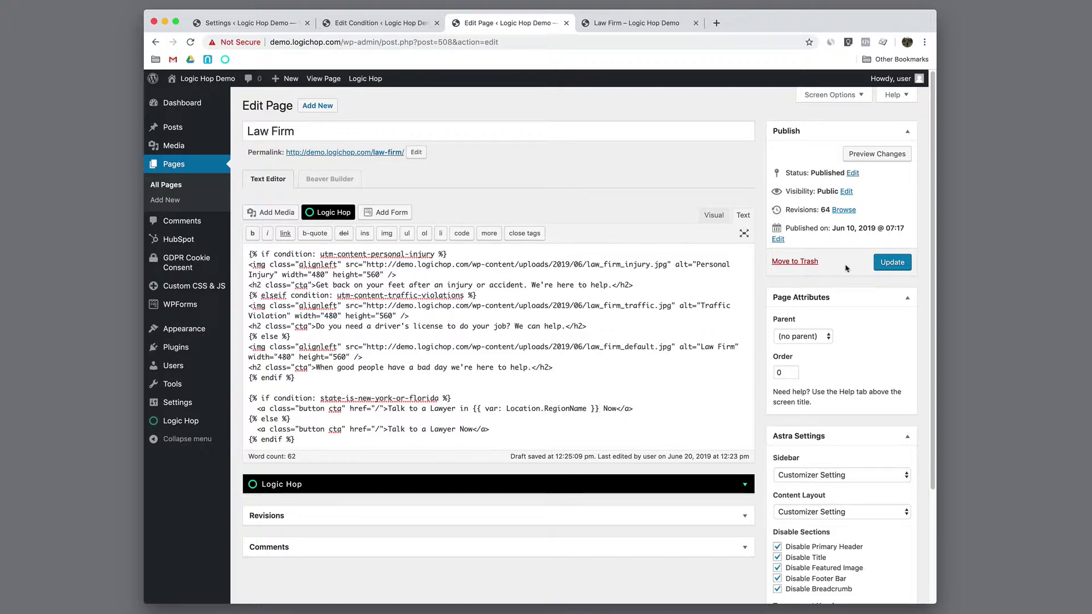
Step: Update the Law Firm page and reload its Florida preview
left_click(891, 264)
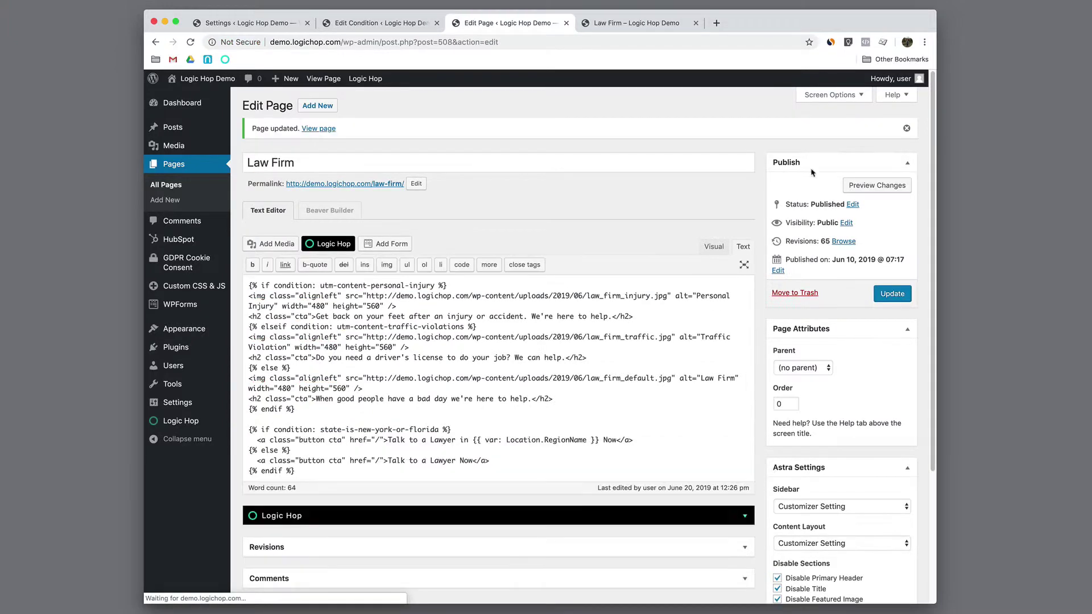
left_click(654, 23)
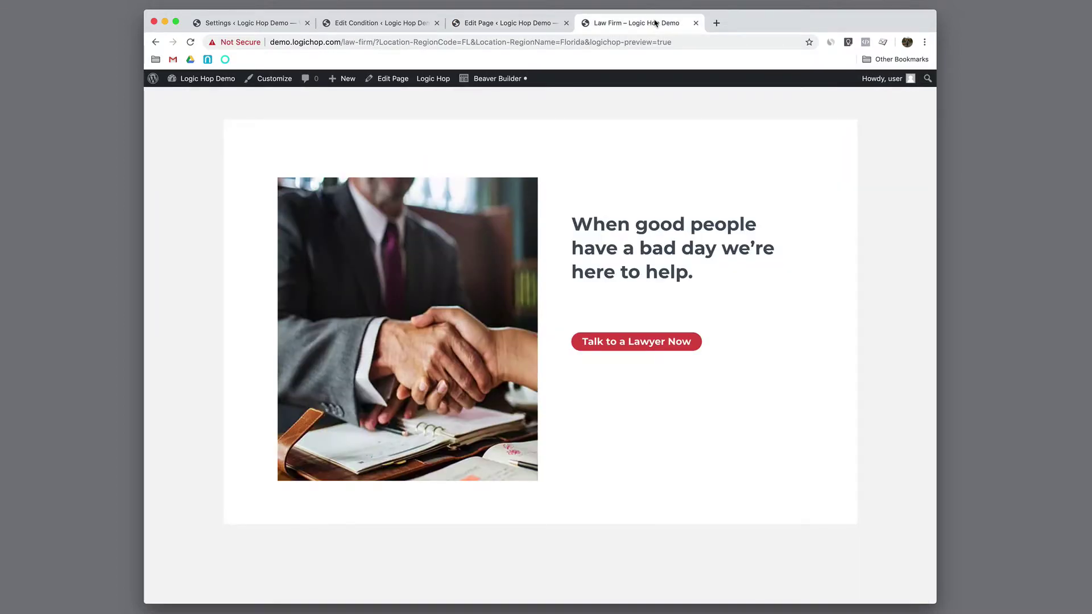
key("super+r")
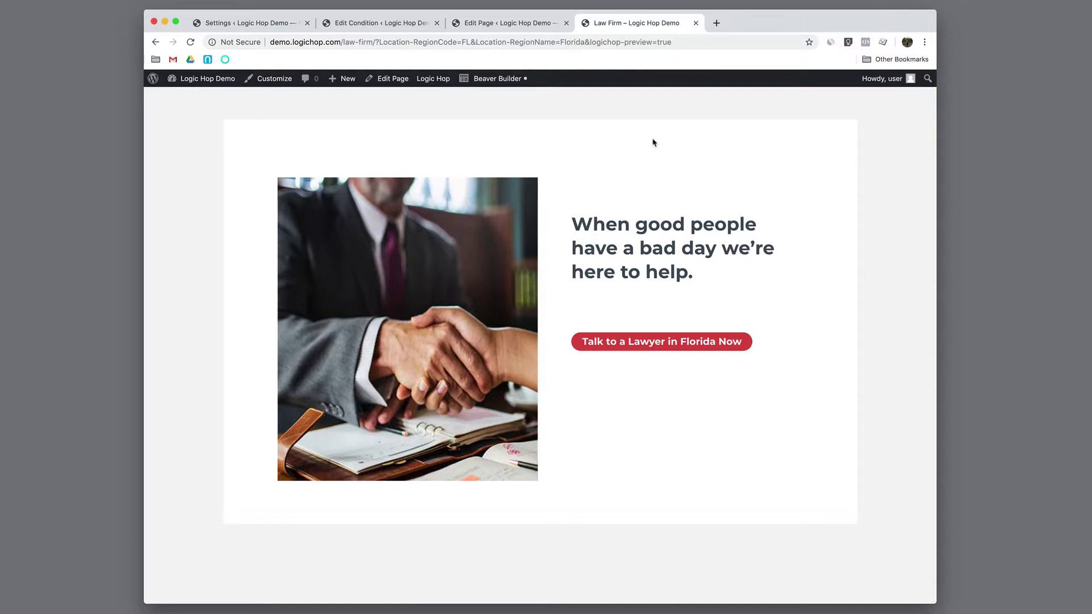
Step: Check the Session Output option in the Logic Hop settings
left_click(241, 25)
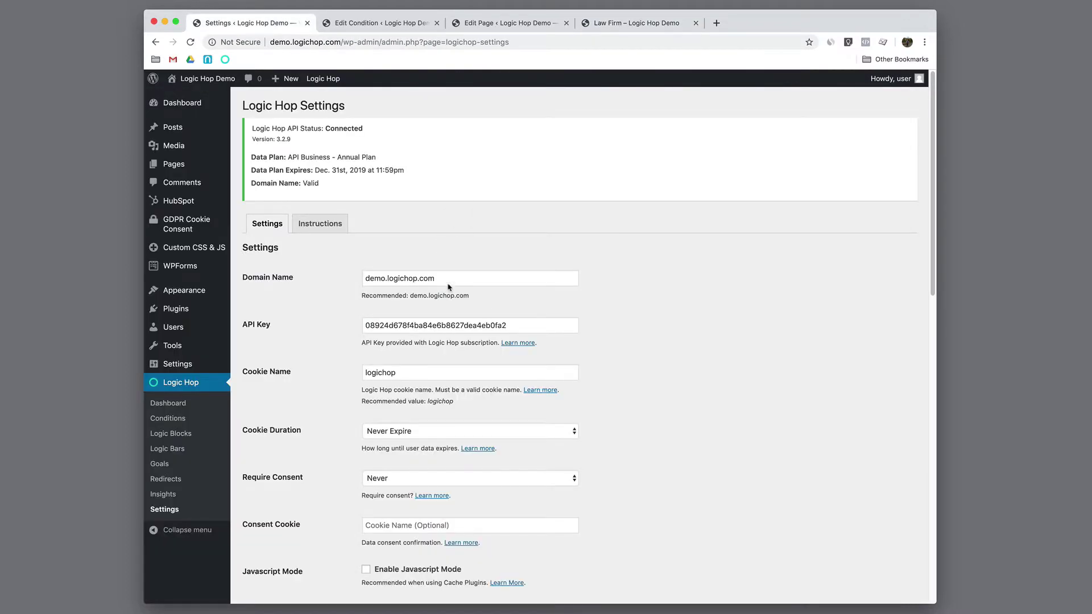
scroll(487, 312, "down", 10)
scroll(488, 312, "down", 3)
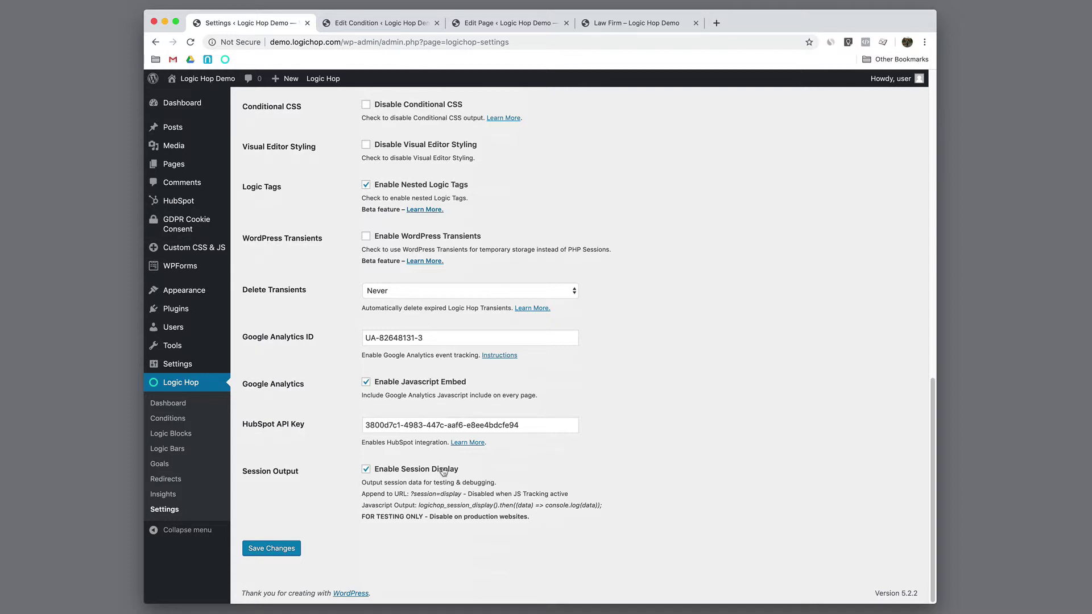
Step: Set Location: RegionCode to TX in the Data Preview Tool on the Law Firm page and apply the data
left_click(671, 29)
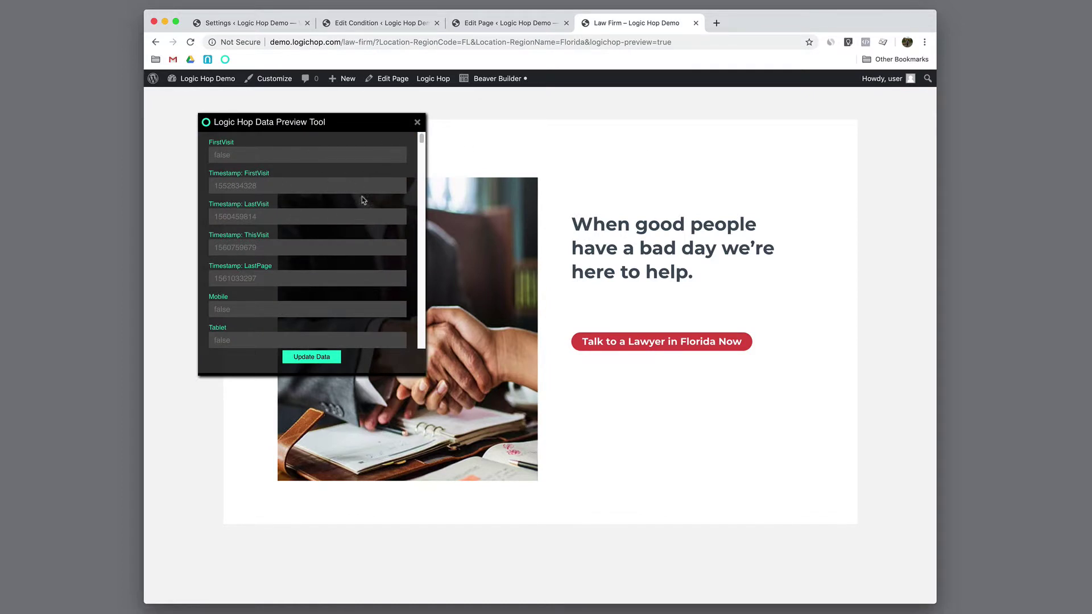
scroll(359, 208, "down", 5)
scroll(359, 209, "down", 6)
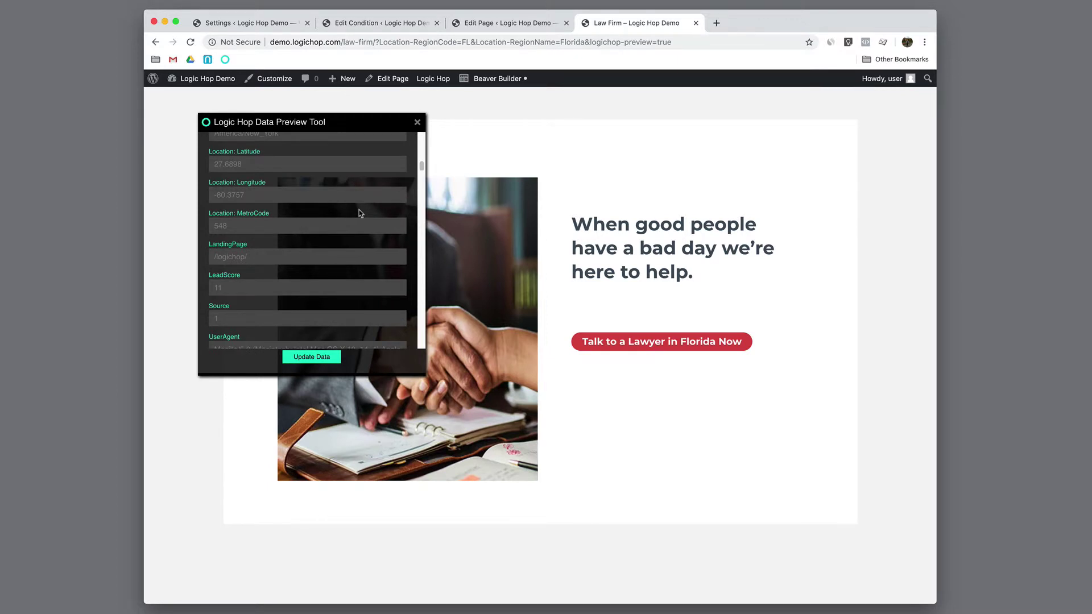
scroll(359, 212, "up", 5)
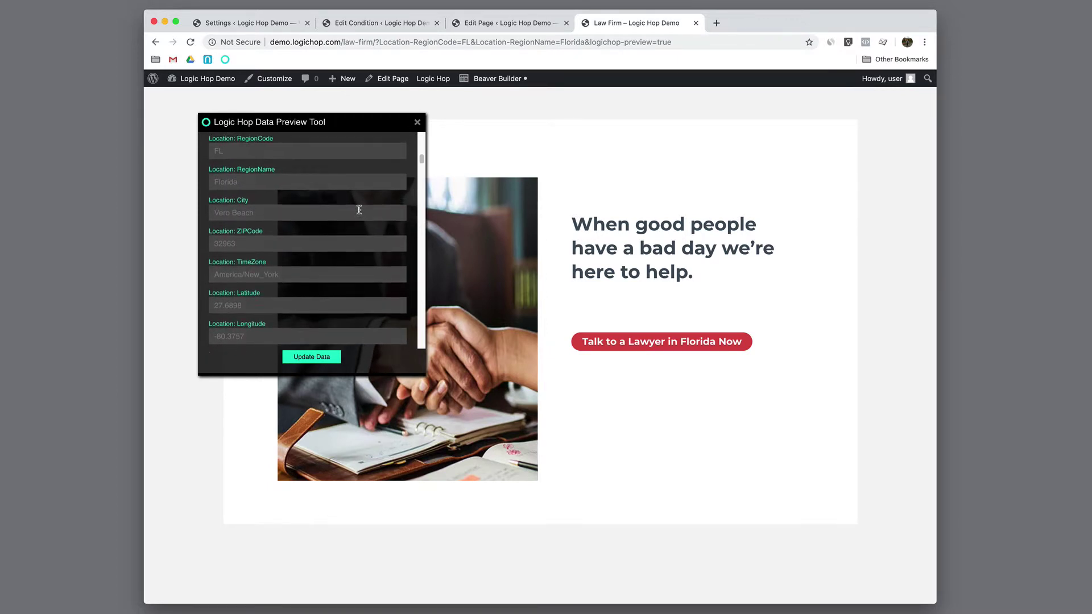
scroll(359, 210, "up", 1)
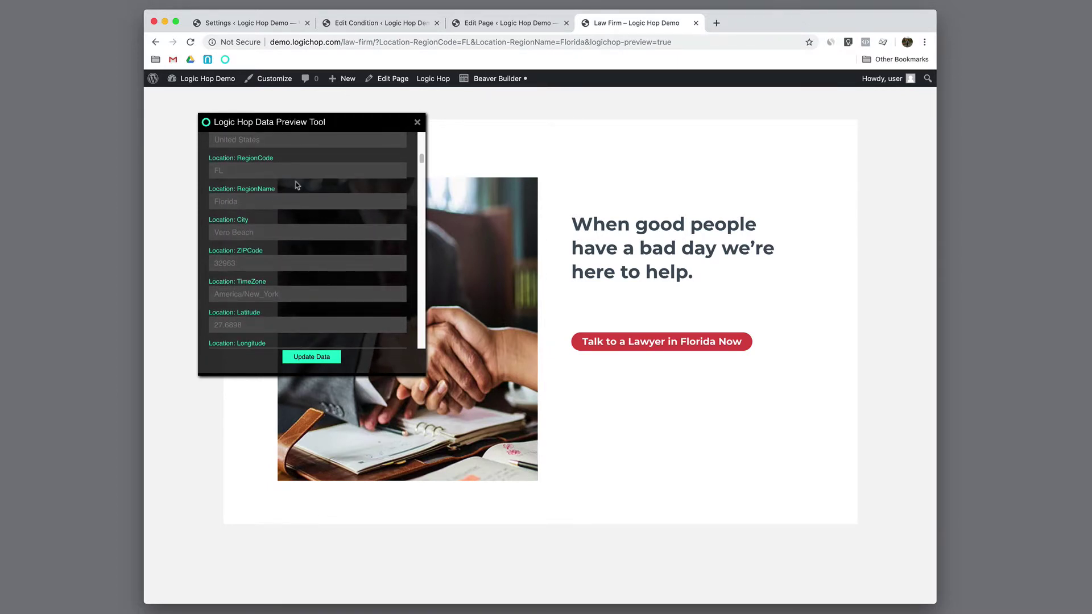
left_click(348, 168)
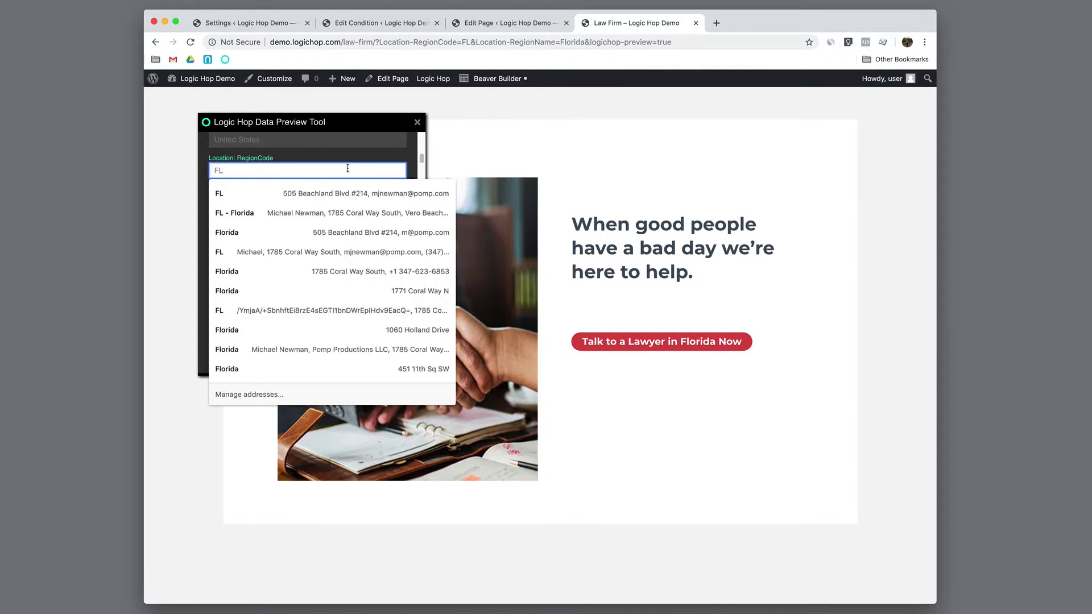
type("TX")
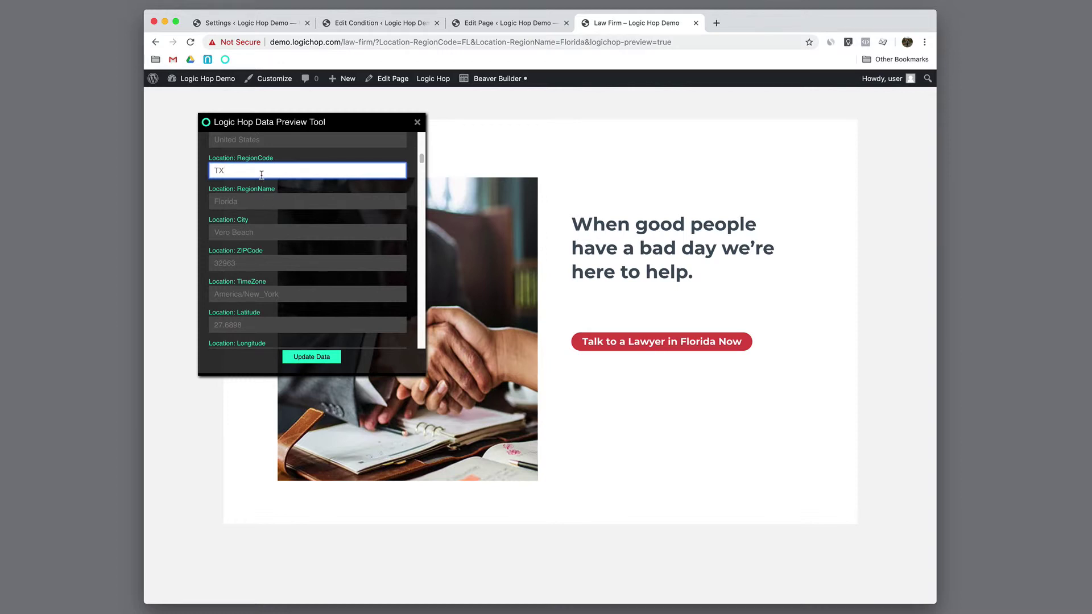
left_click(310, 167)
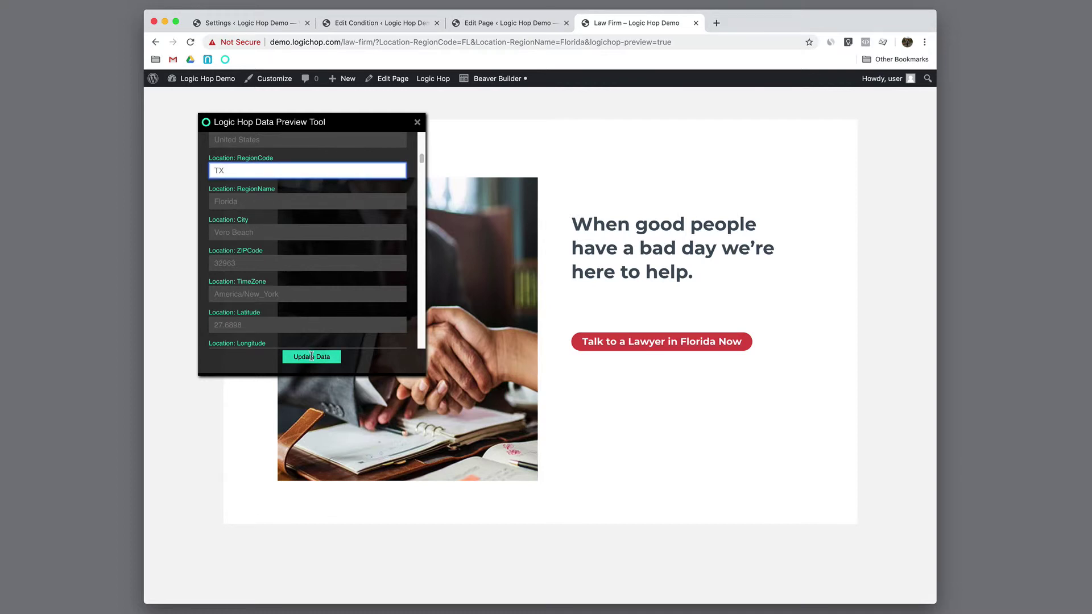
left_click(311, 357)
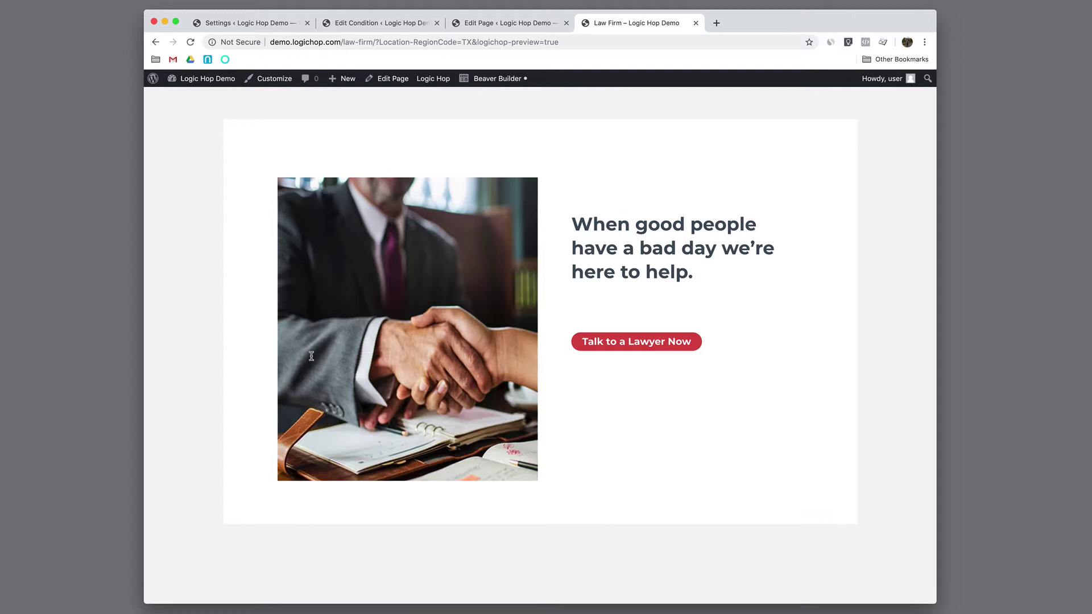
Step: Set Location: RegionCode to NY in the Data Preview Tool on the Law Firm page
left_click(676, 349)
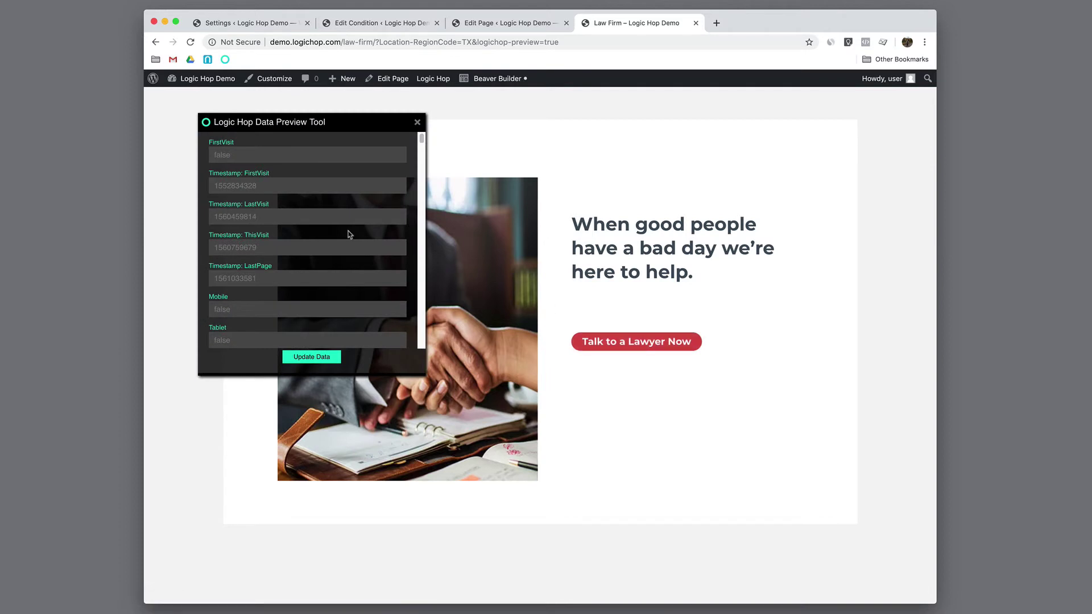
scroll(348, 233, "down", 10)
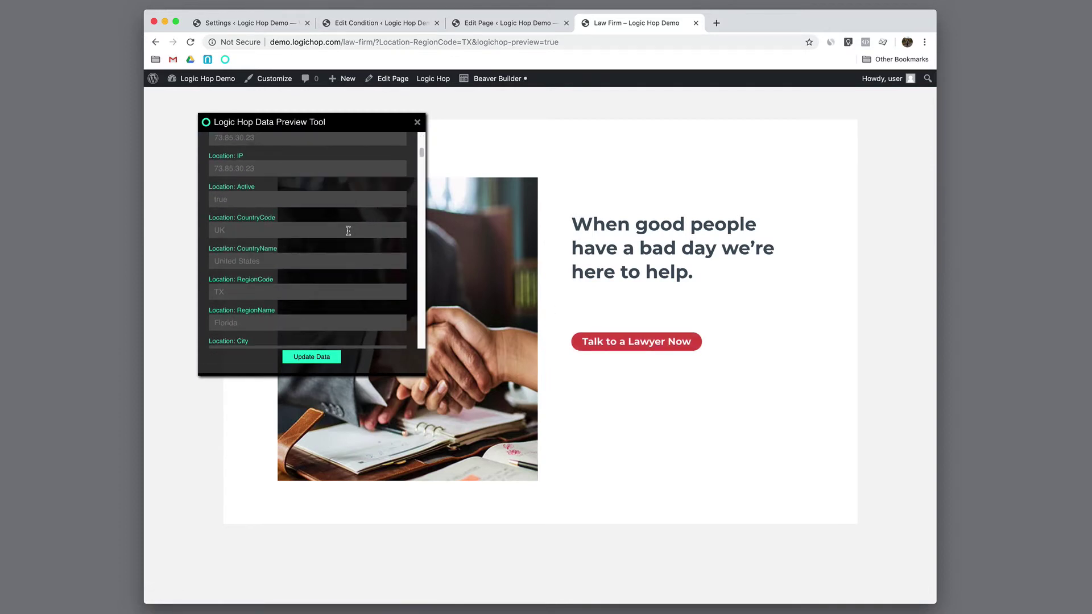
scroll(279, 237, "down", 1)
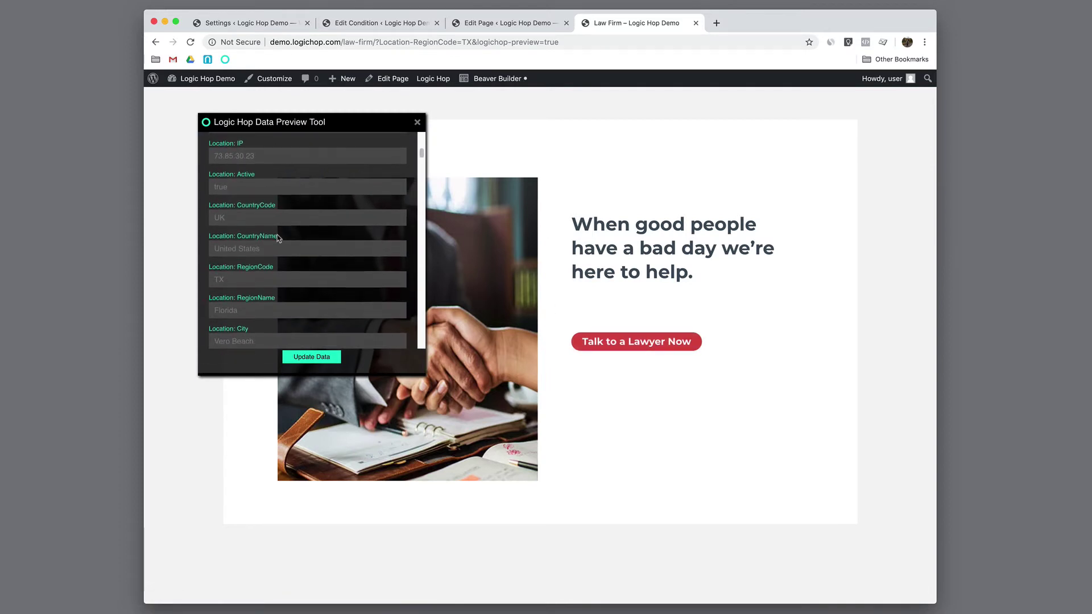
scroll(279, 238, "down", 1)
left_click(234, 274)
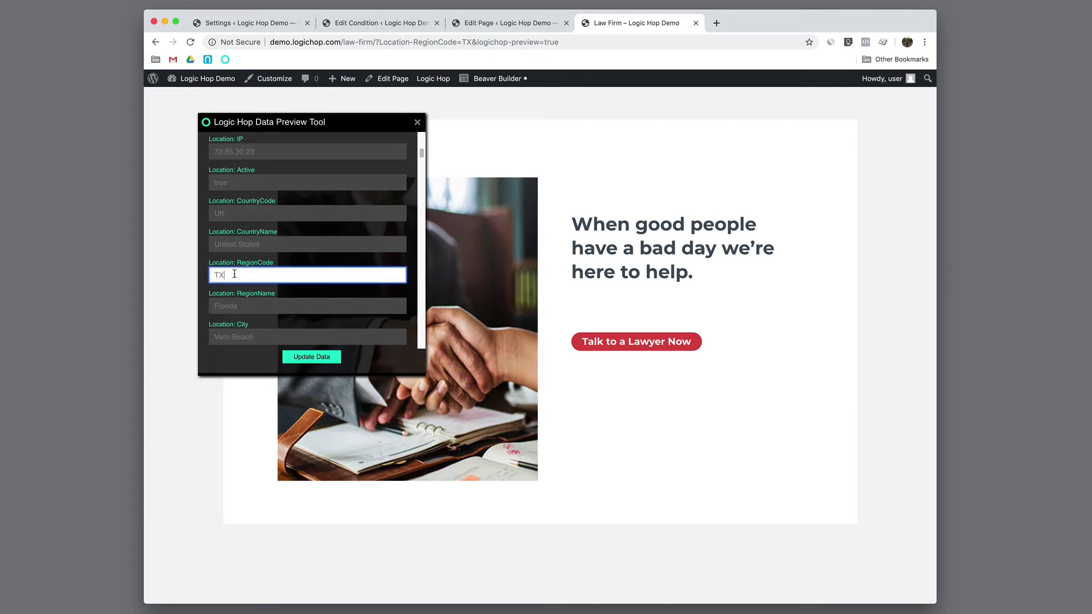
key("BackSpace")
key("BackSpace")
type("NY")
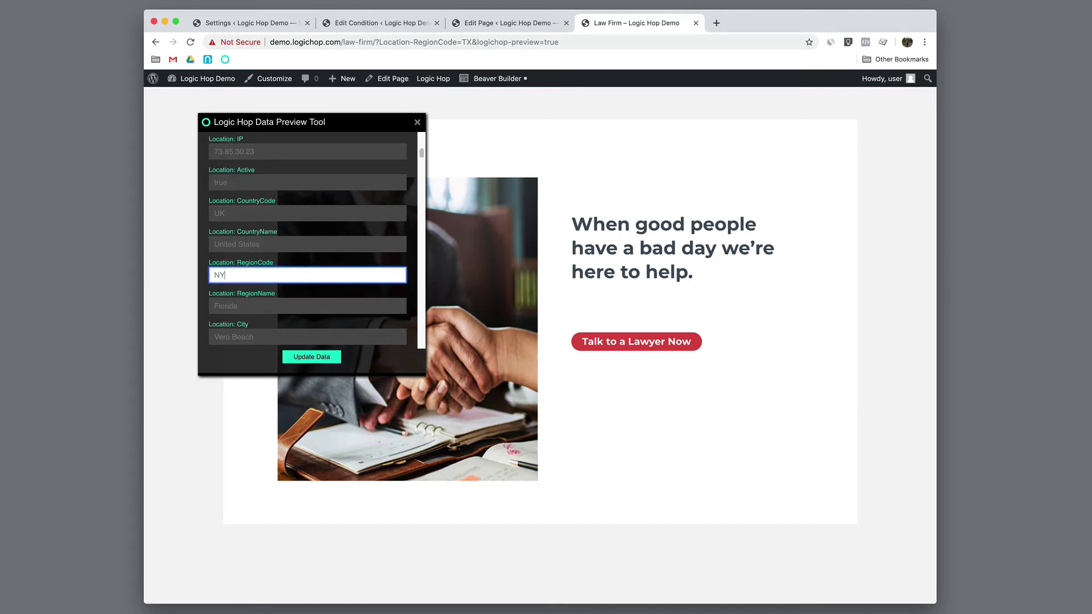
Step: Set Location: RegionName to New York in the Data Preview Tool and apply the data to the Law Firm page
key("Tab")
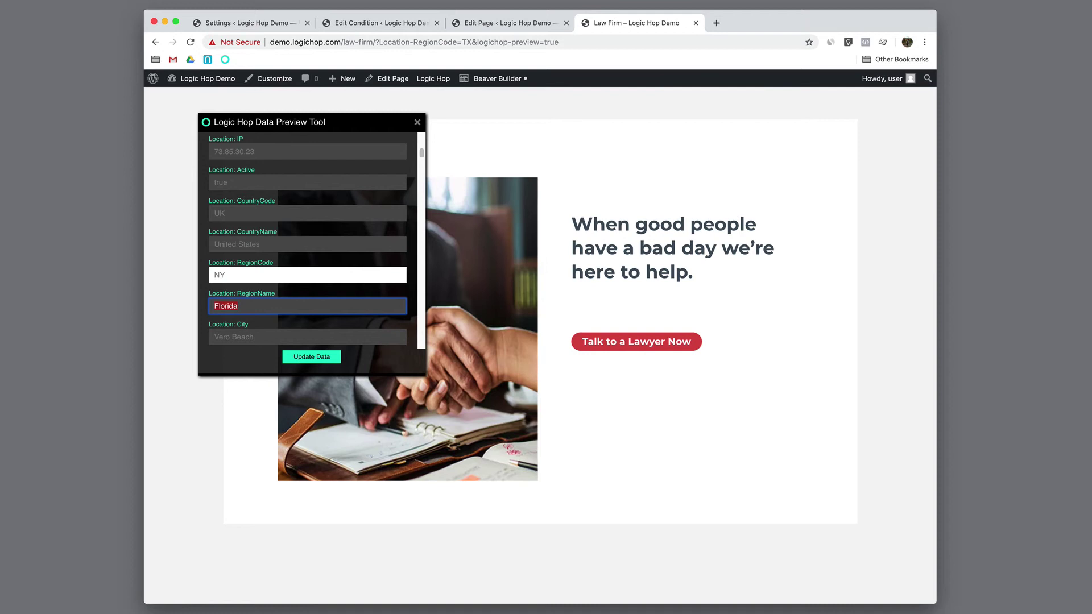
type("N")
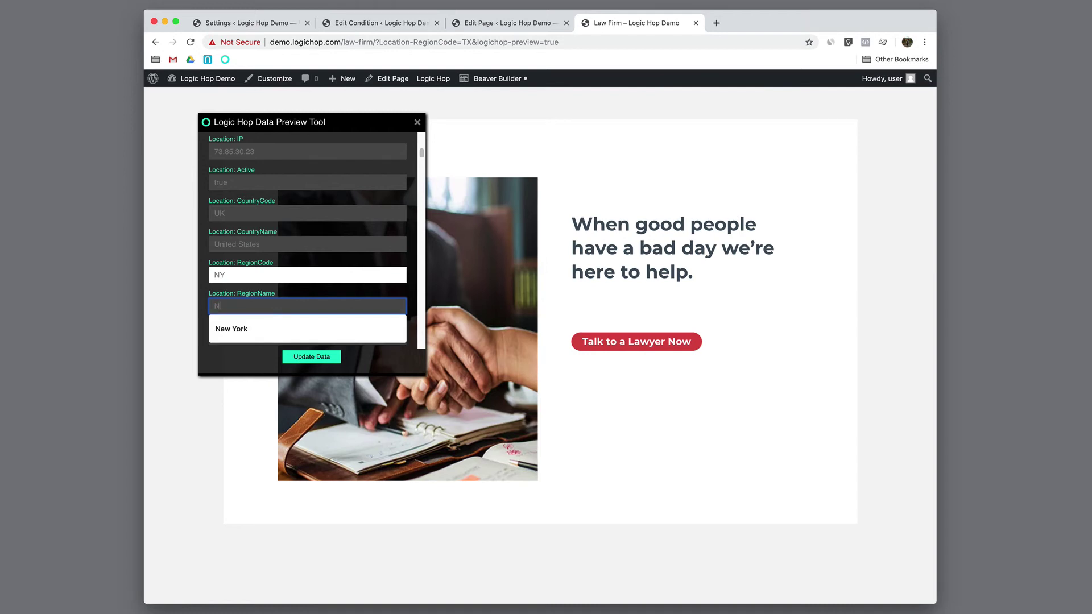
type("ew York")
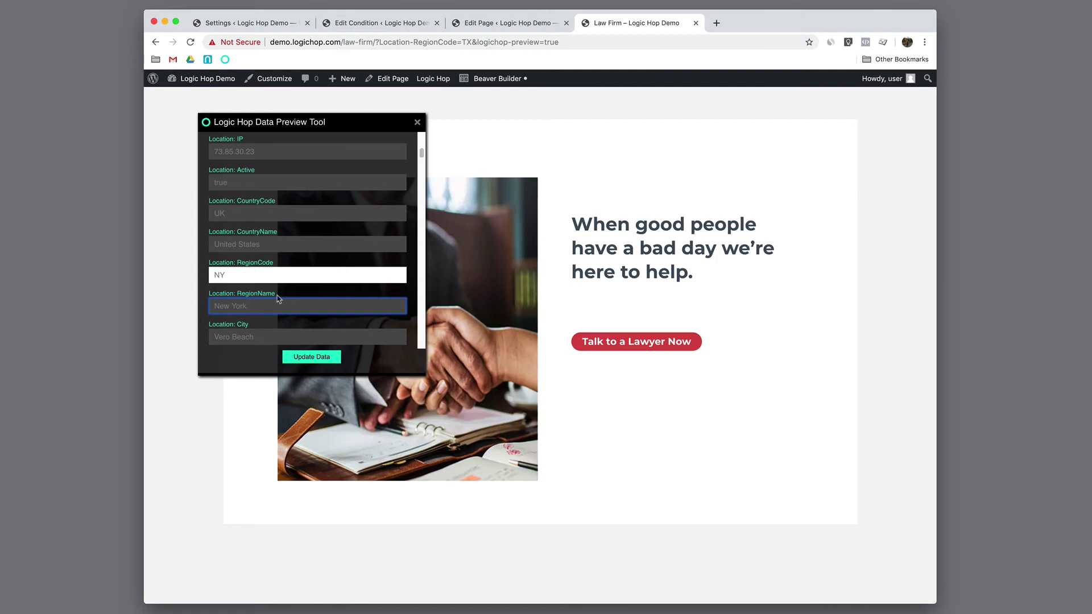
left_click(279, 302)
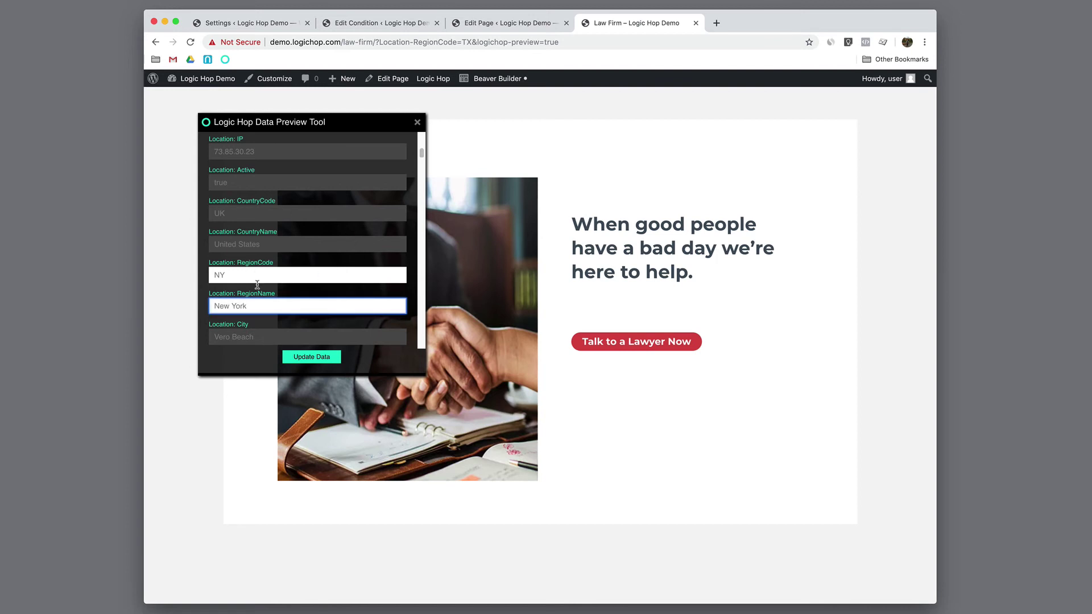
left_click(312, 357)
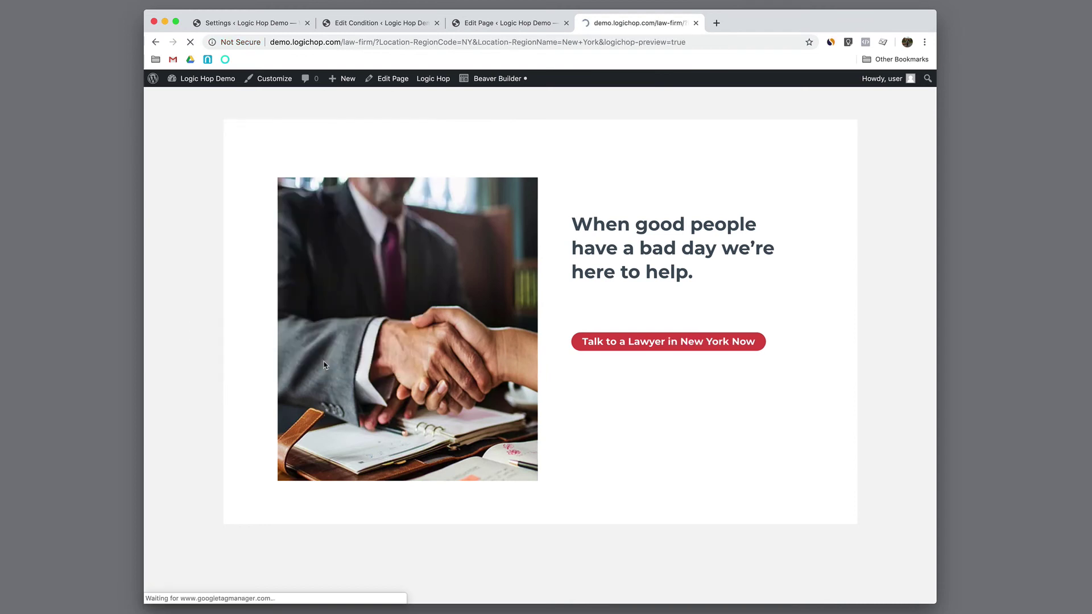